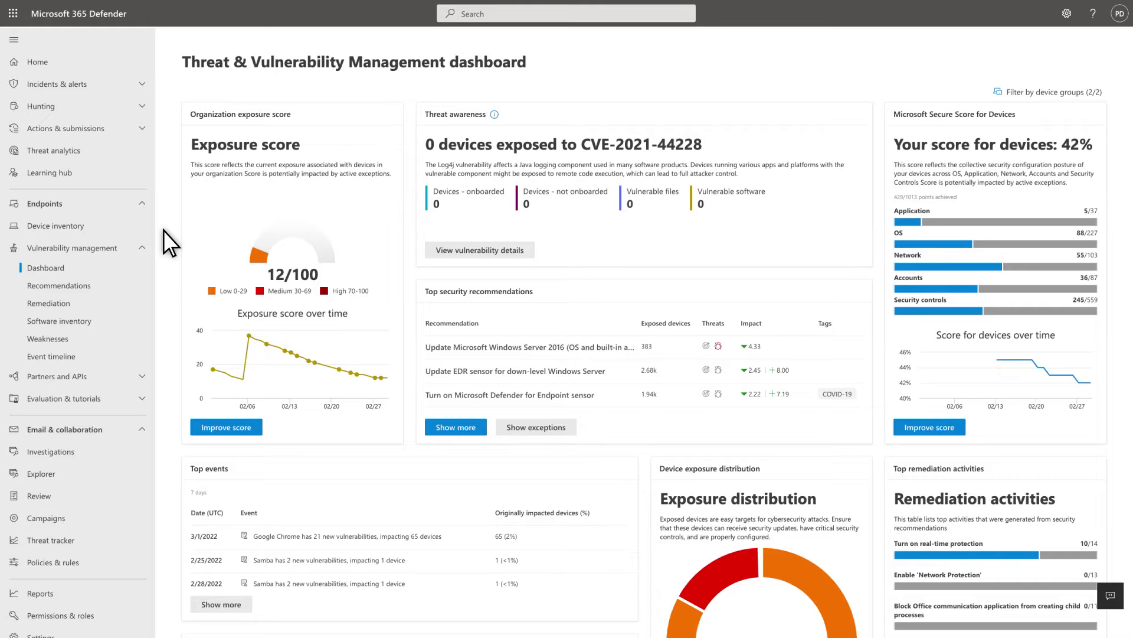
# Request remediation for the 'Update Google Chrome to version 98.0.4758.102' recommendation
pyautogui.click(101, 287)
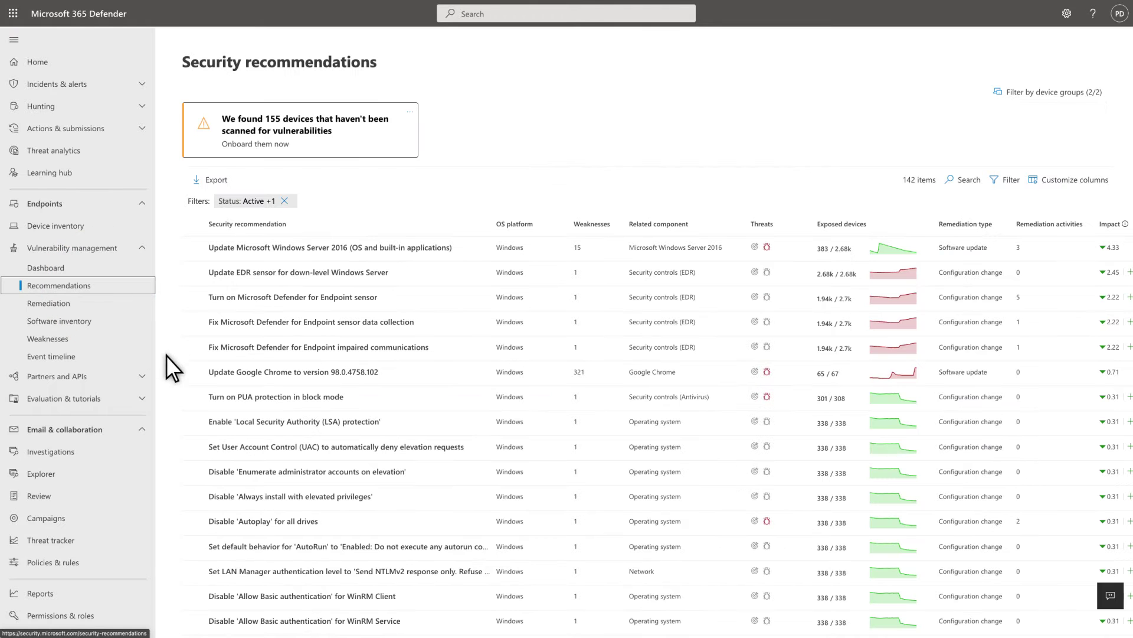
pyautogui.click(196, 373)
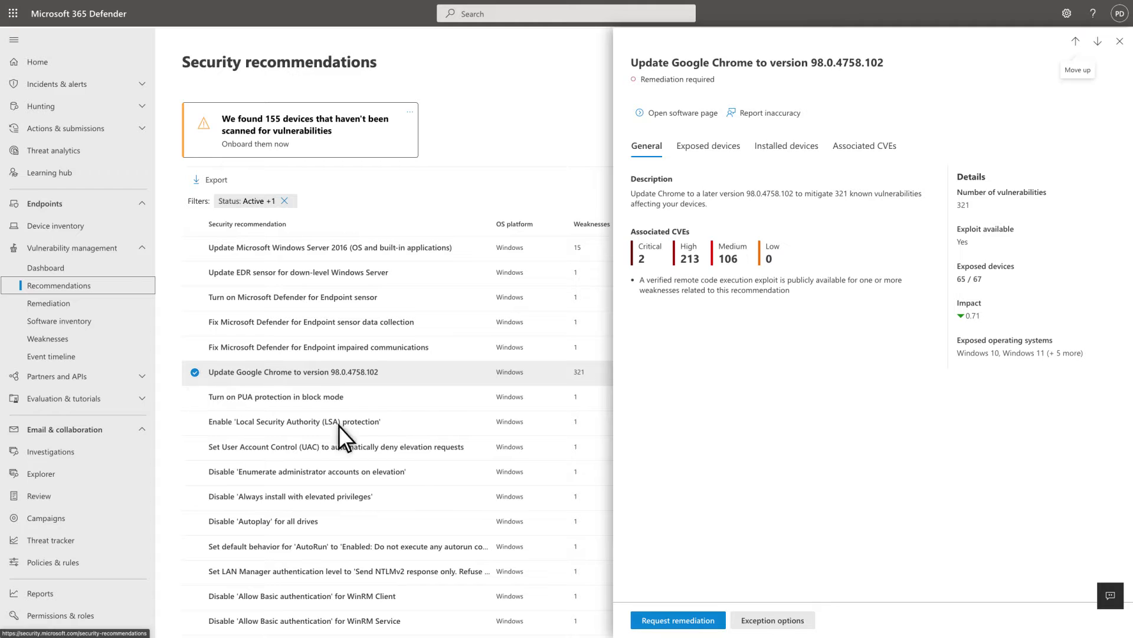
pyautogui.click(705, 623)
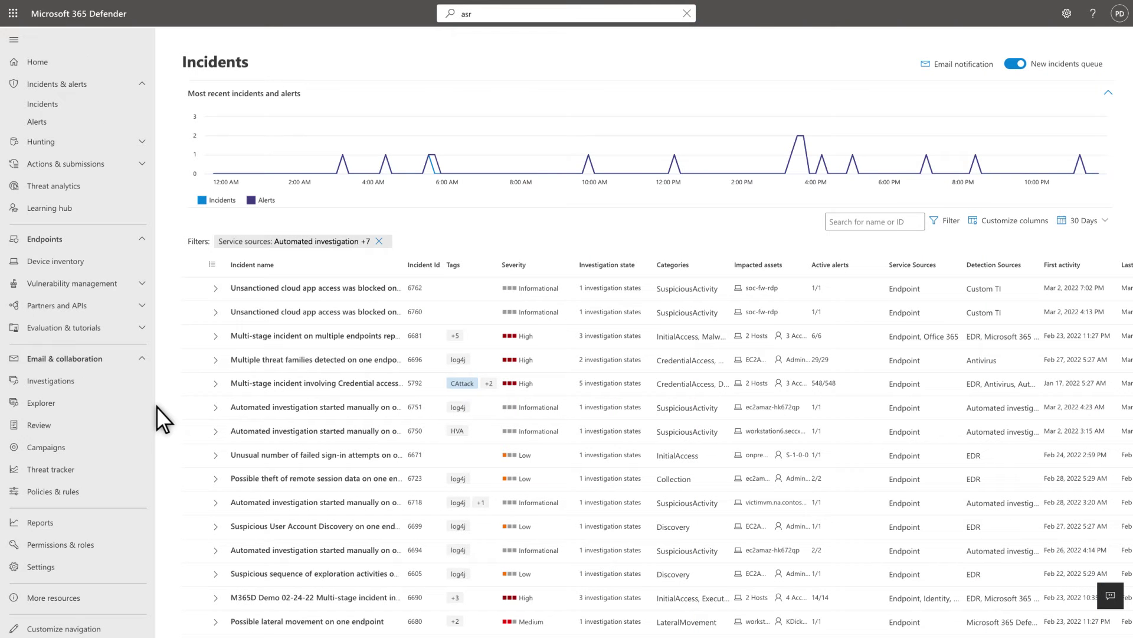
# Open the full alert page for 'Suspicious URL clicked' from the multi-stage incident
pyautogui.click(213, 342)
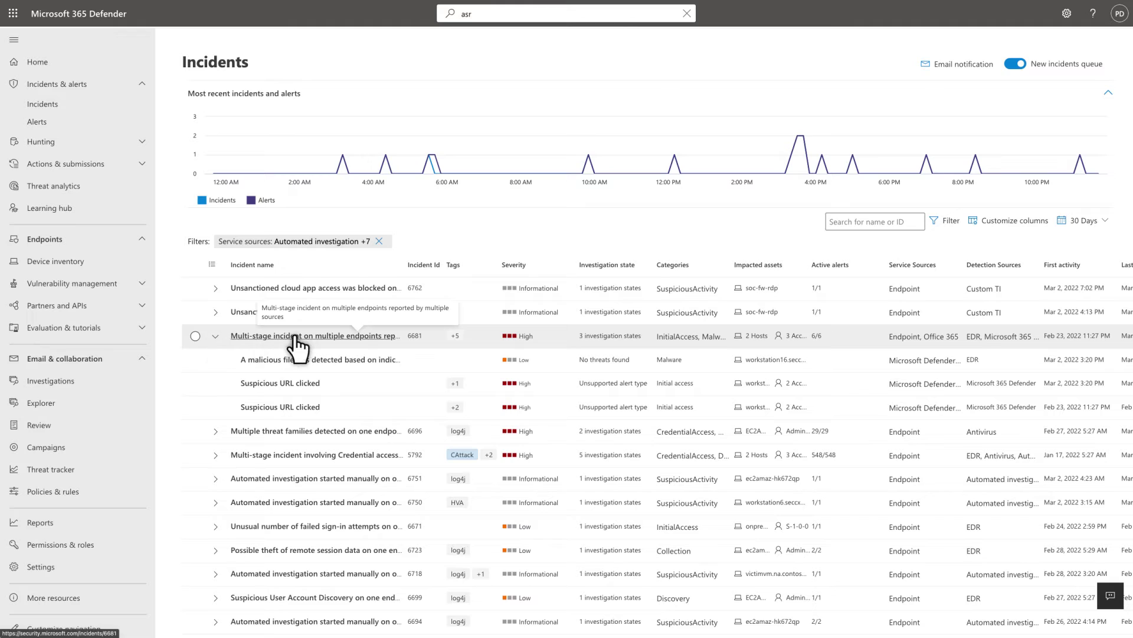
pyautogui.click(371, 337)
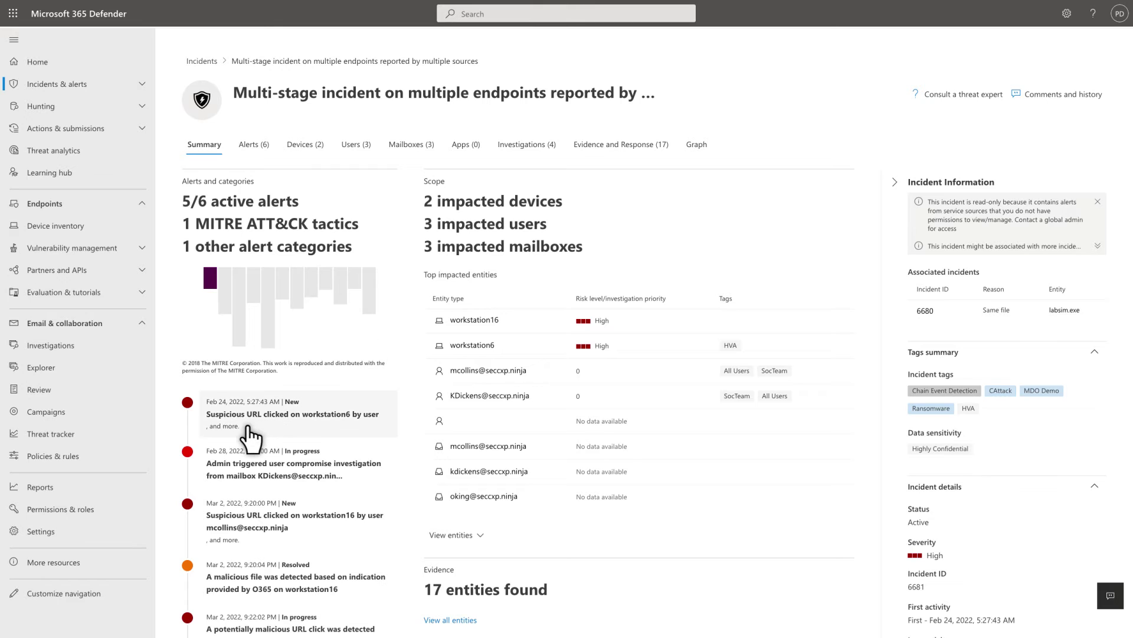
pyautogui.click(250, 427)
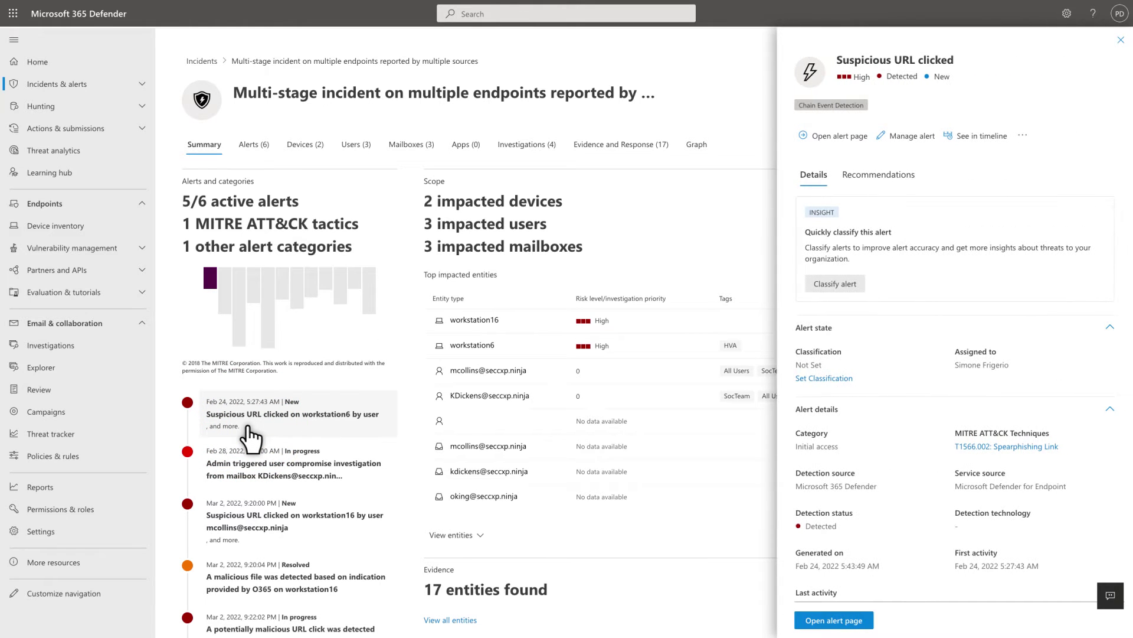
pyautogui.click(824, 143)
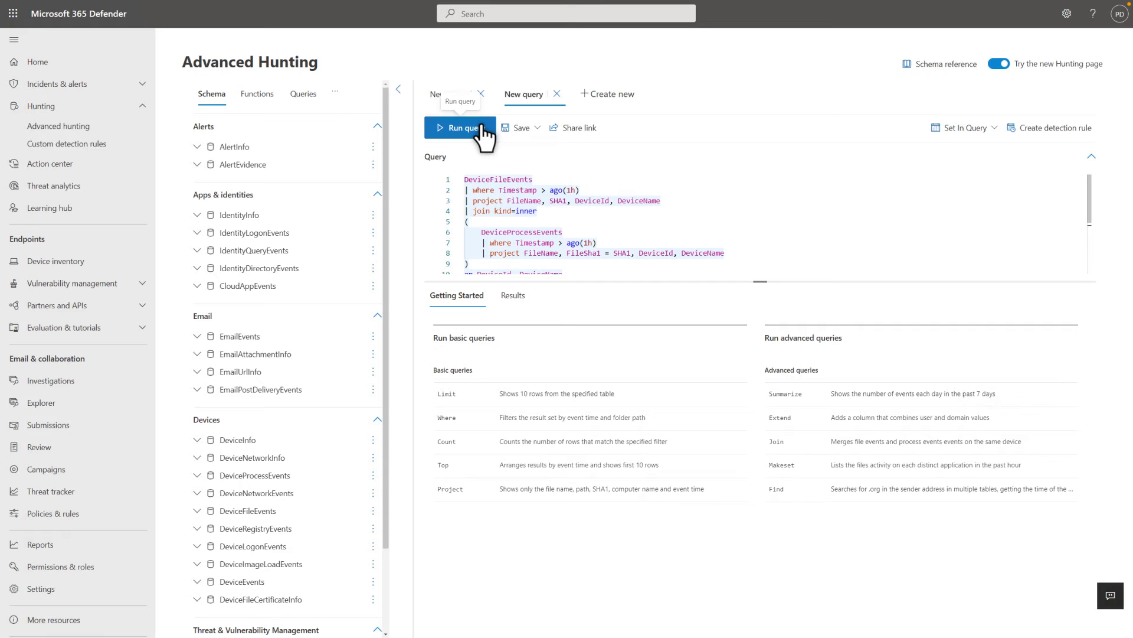
# Run the Advanced hunting query joining device file and process events
pyautogui.click(483, 126)
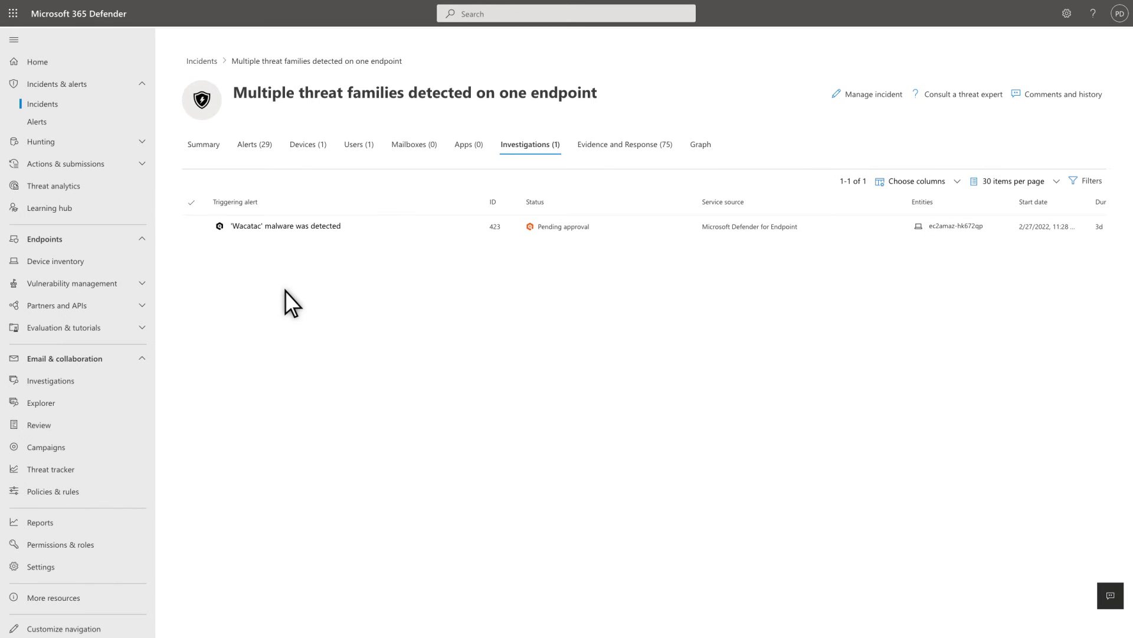
# Show the Files (1,366) evidence entities of the 'Wacatac' malware investigation
pyautogui.click(317, 227)
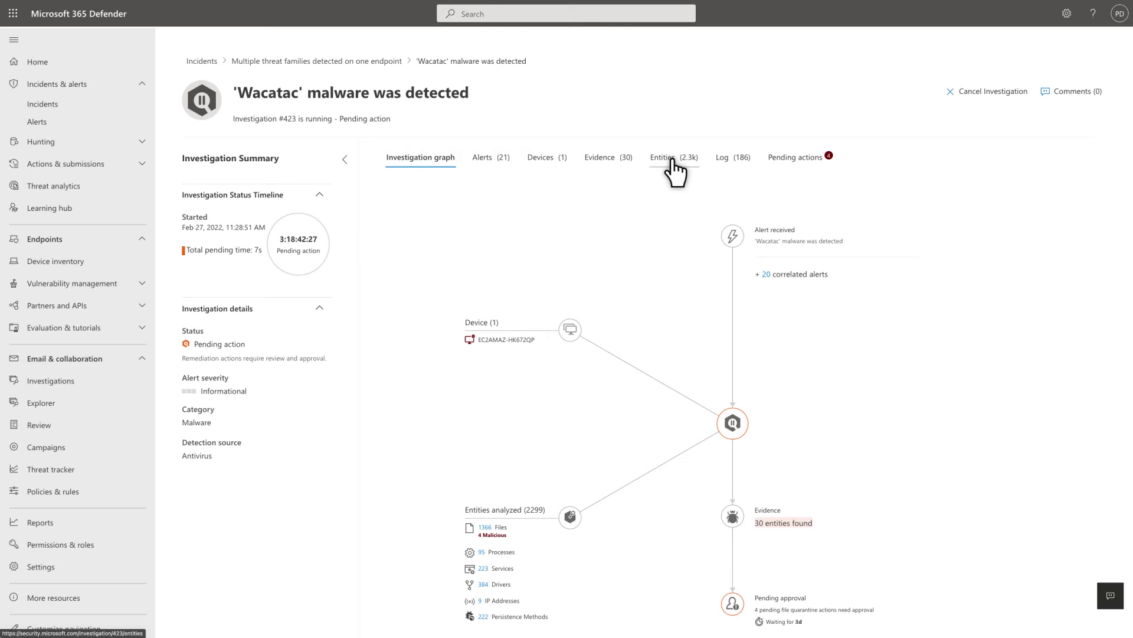
pyautogui.click(677, 157)
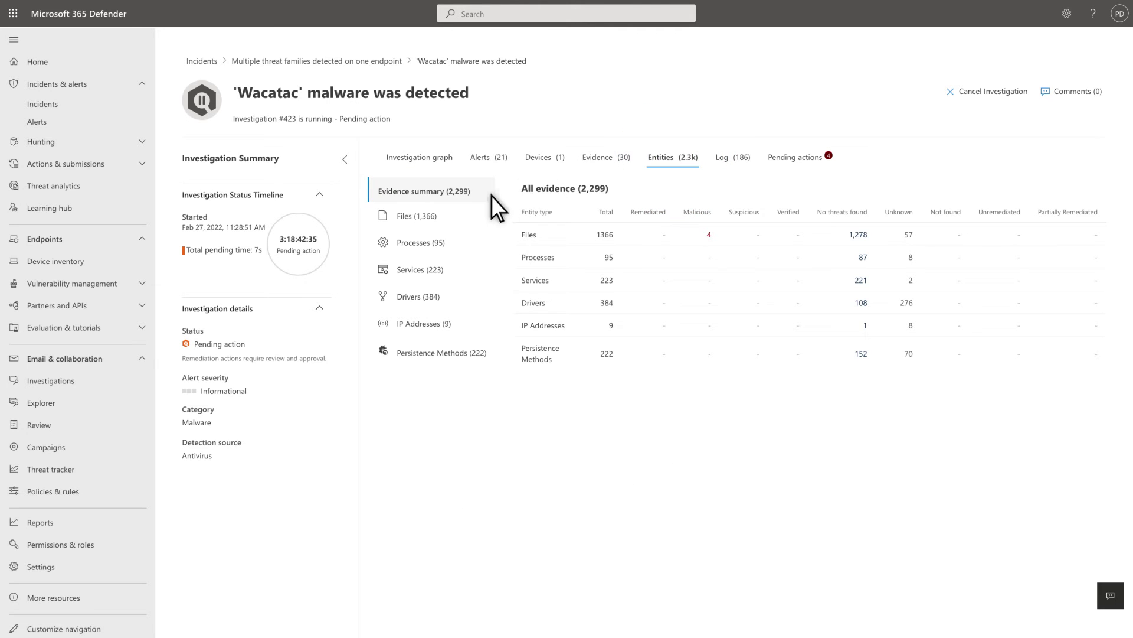
pyautogui.click(440, 218)
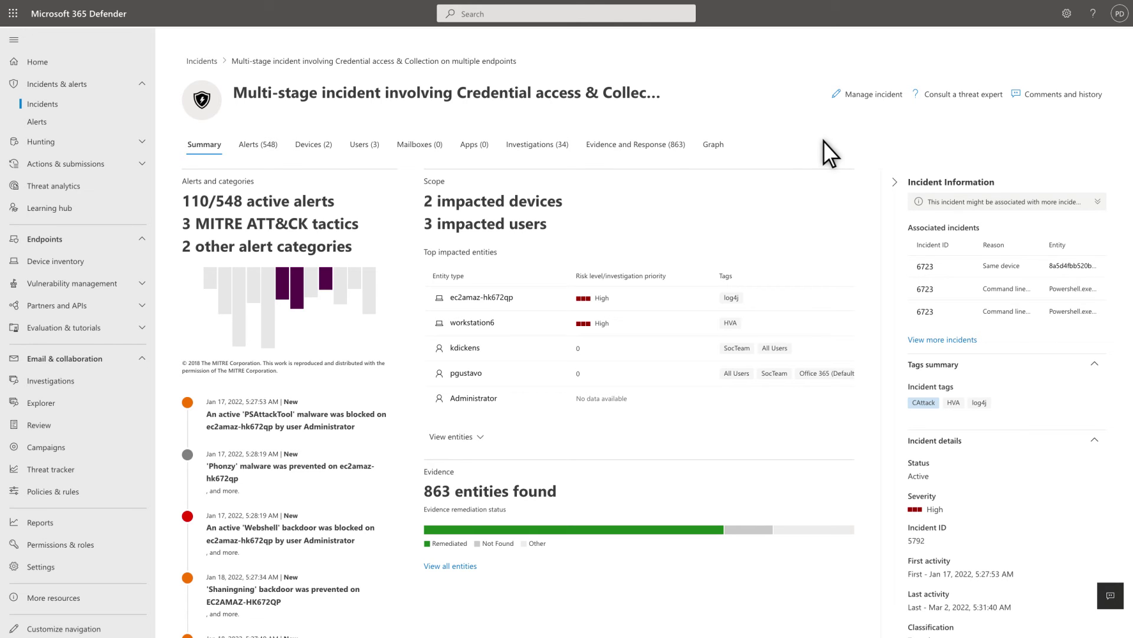
# Request a threat expert consultation about this incident
pyautogui.click(963, 96)
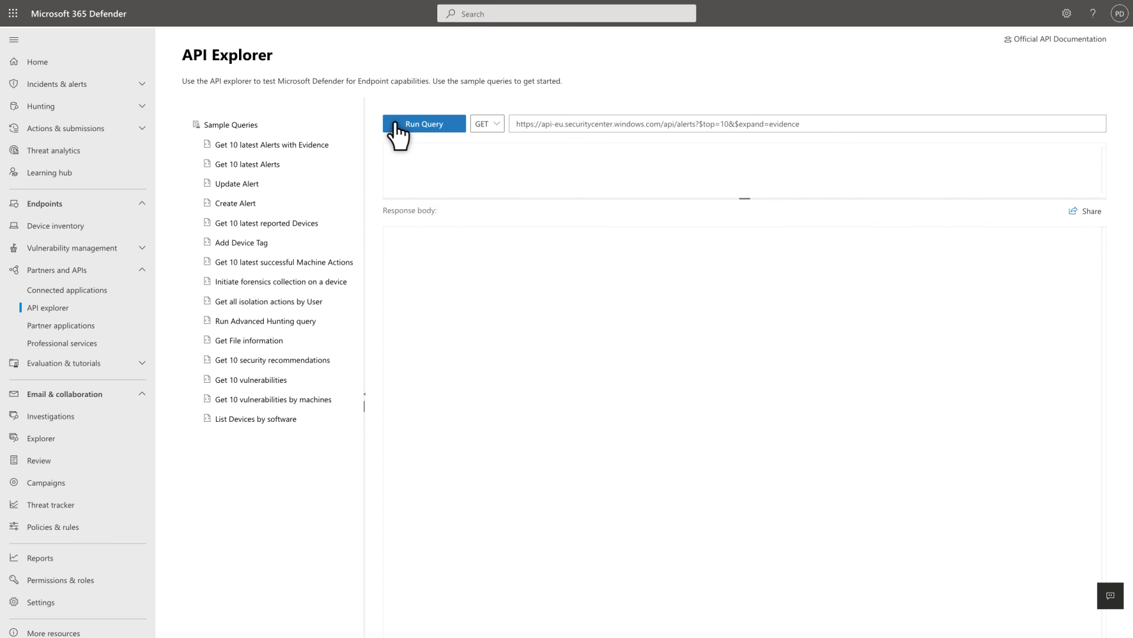
# Run the 'Get 10 latest Alerts with Evidence' API query for a status 200 JSON response
pyautogui.click(398, 135)
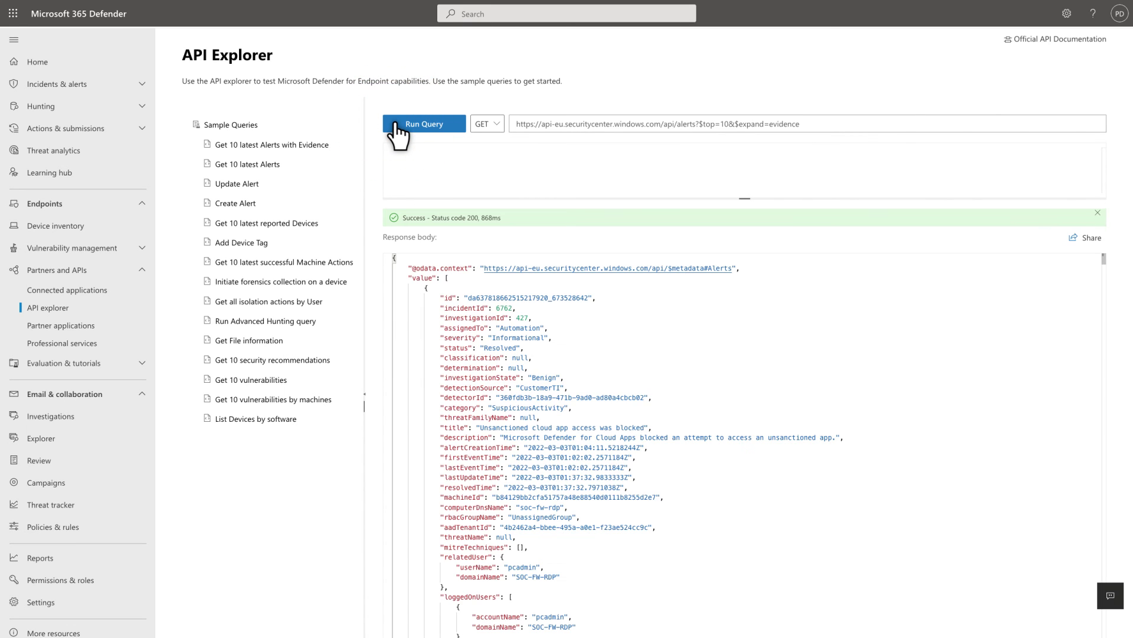